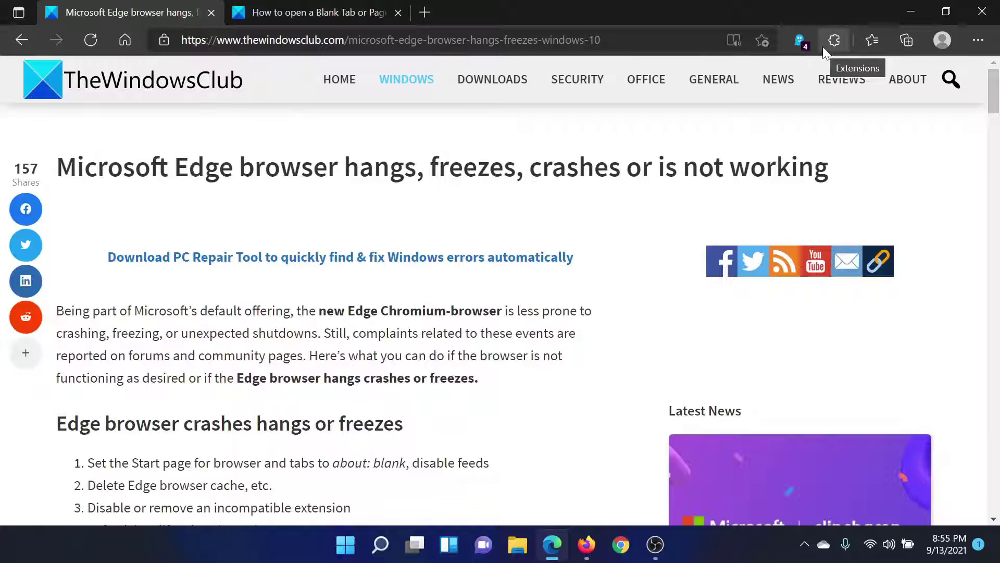
Copy the phrase 'about: blank' from the article's first fix step.
scroll(268, 235, "down", 5)
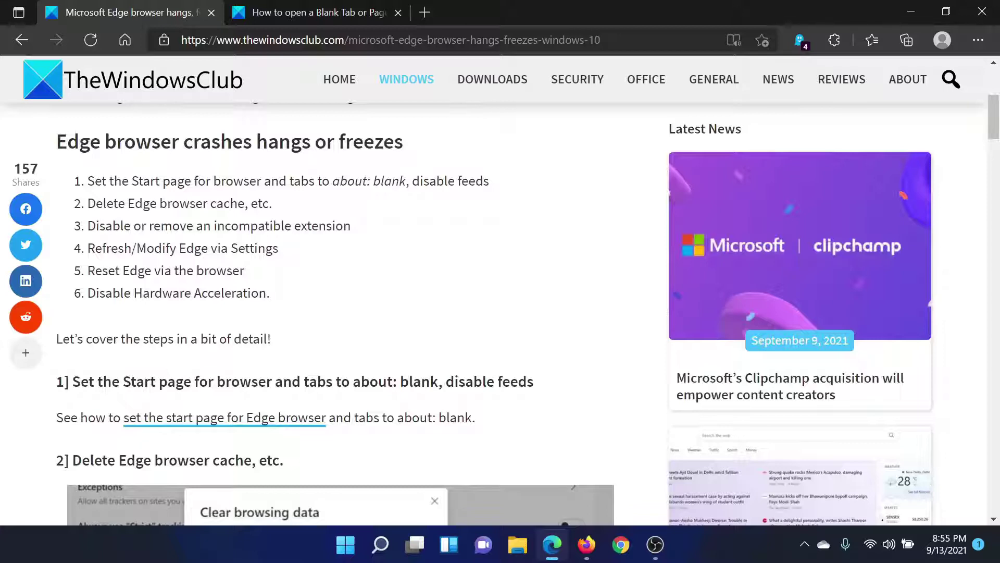
left_click_drag(87, 181, 405, 181)
left_click(341, 181)
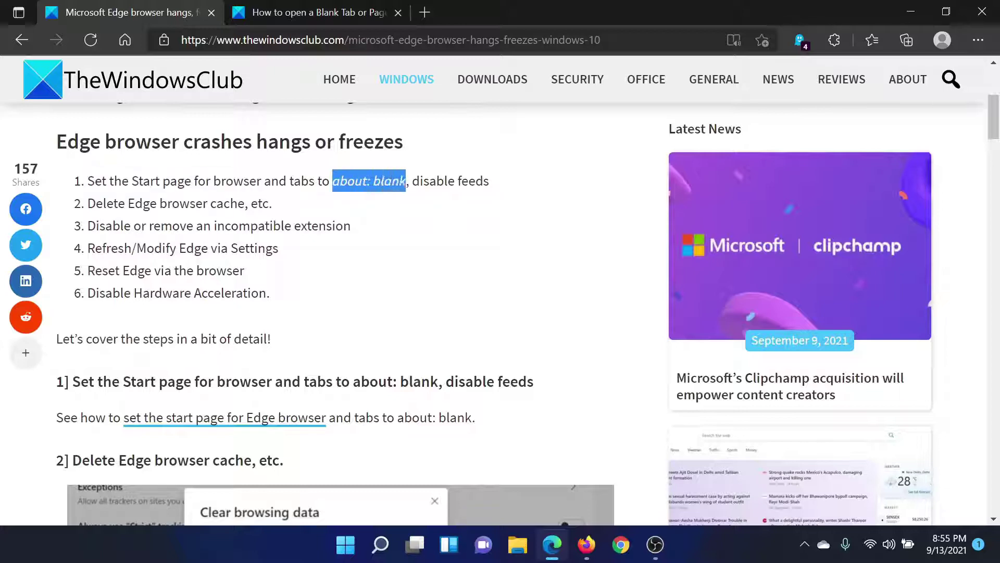
right_click(395, 185)
left_click(433, 201)
Open Edge Settings at the 'Start, home, and new tabs' page.
left_click(363, 7)
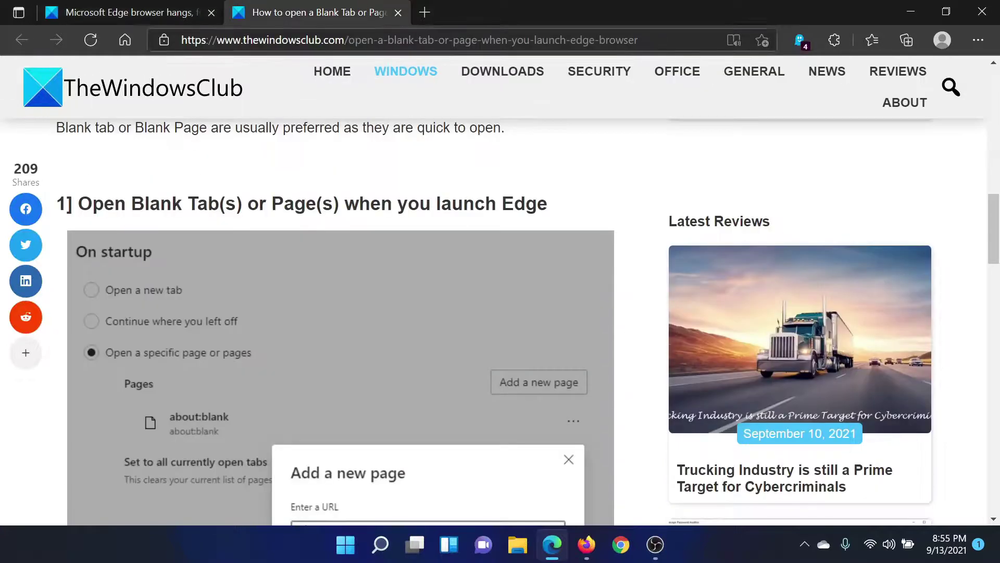
scroll(393, 178, "up", 10)
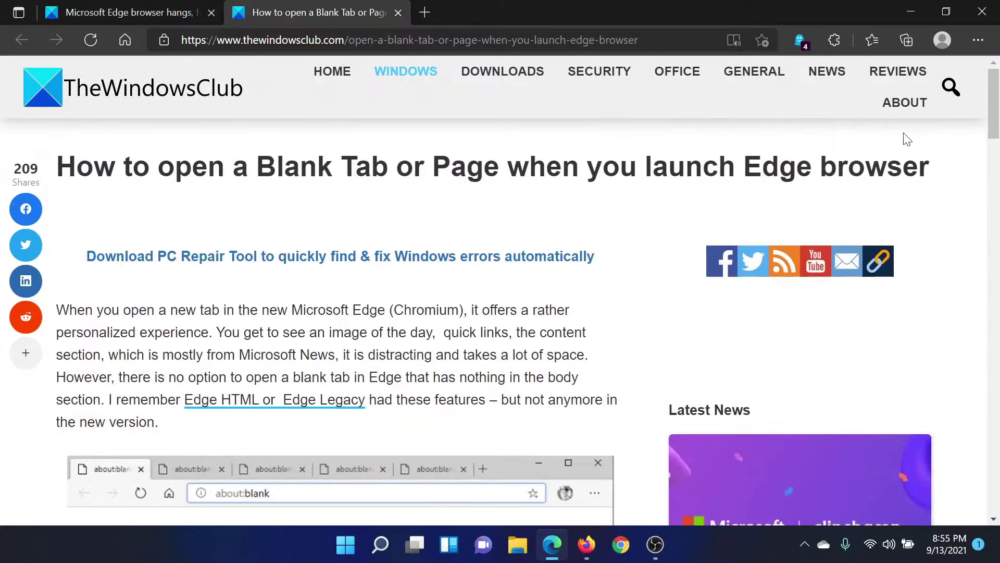
left_click(980, 41)
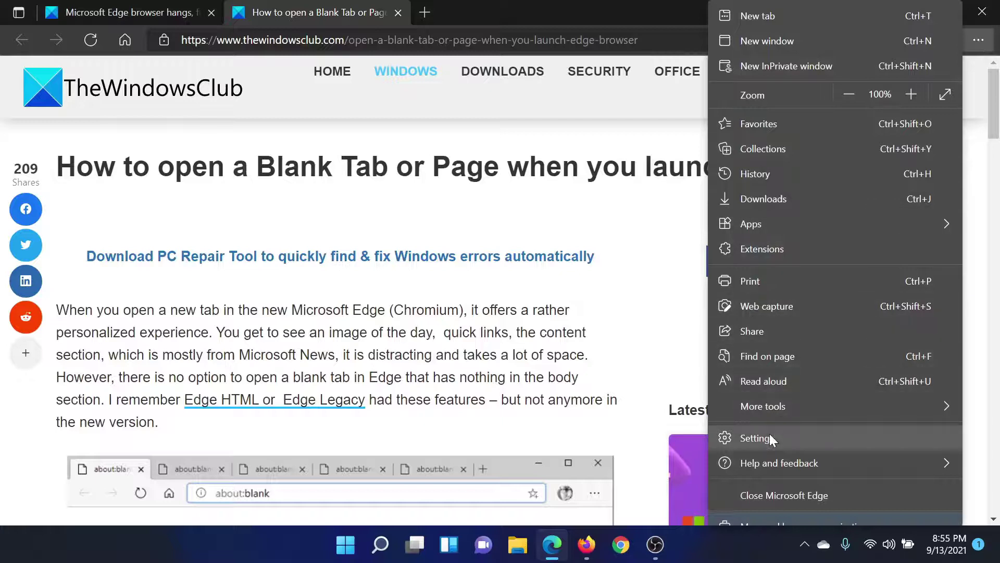
left_click(770, 435)
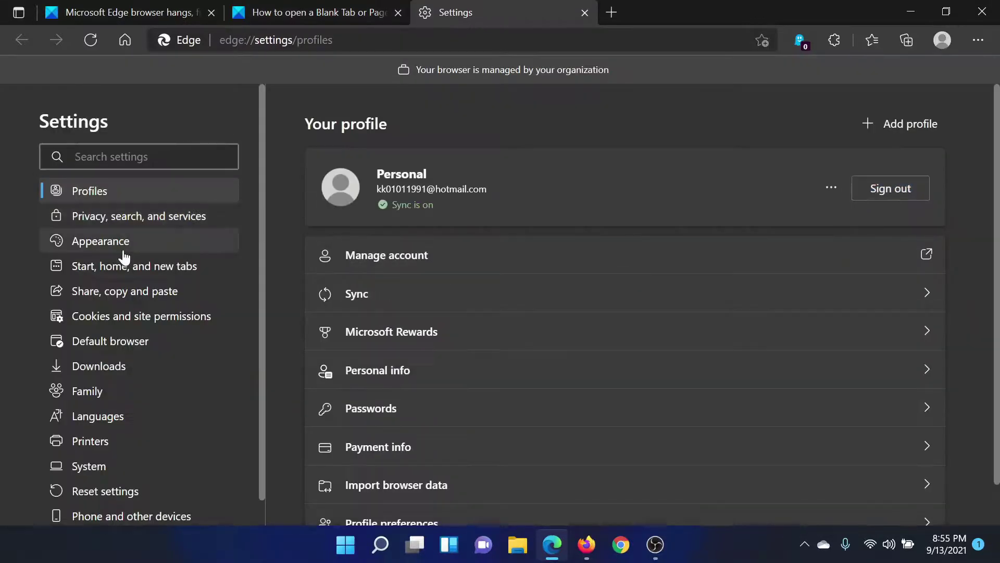
left_click(110, 273)
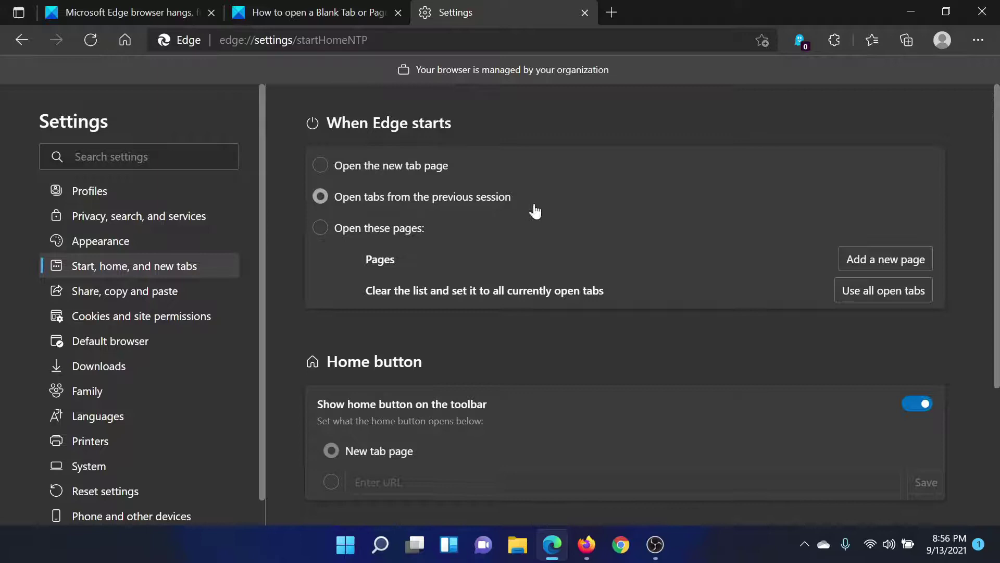
Set startup to 'Open these pages', add the pasted about: blank page, then return to the article.
left_click(323, 230)
left_click(876, 262)
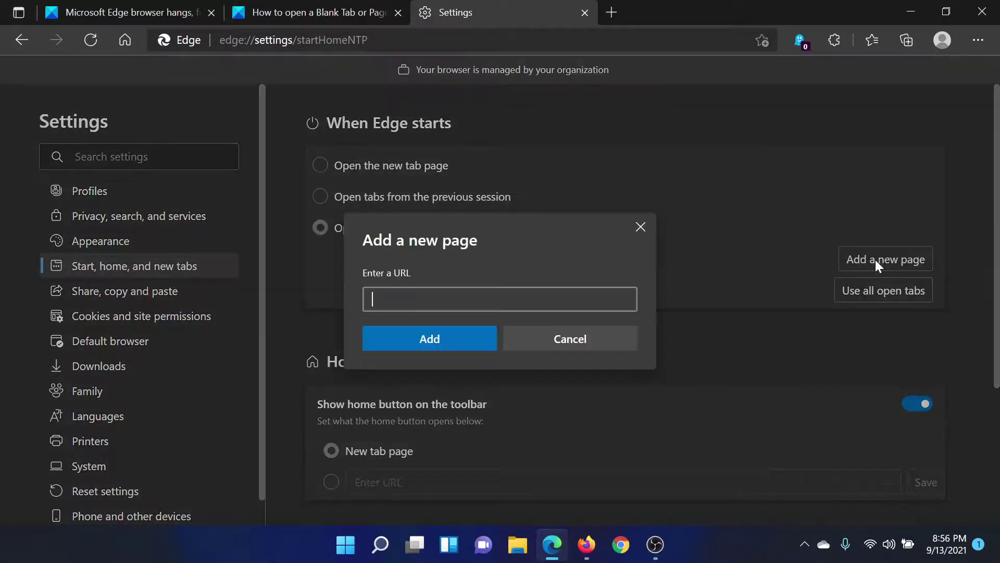
right_click(440, 299)
left_click(485, 306)
left_click(444, 340)
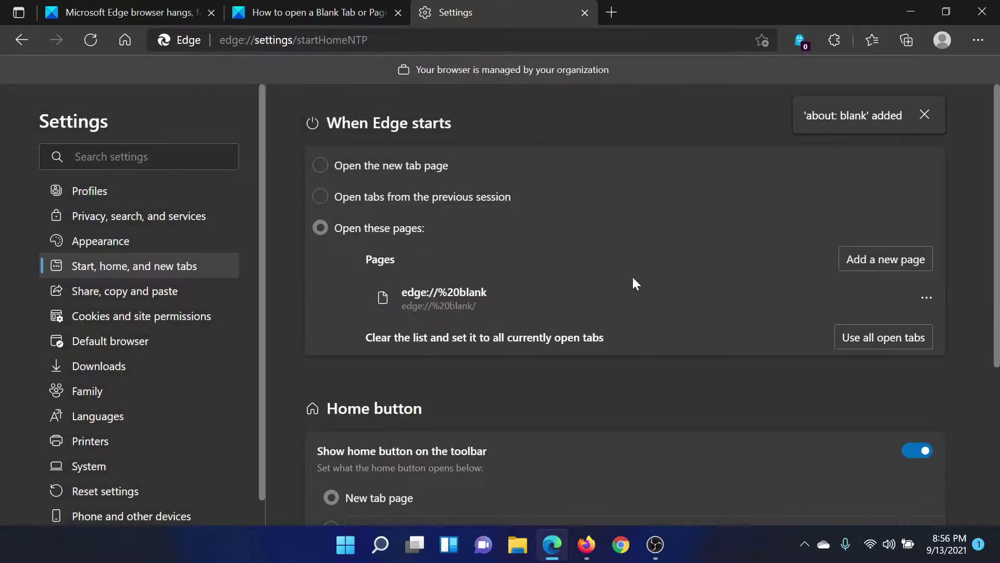
left_click(175, 10)
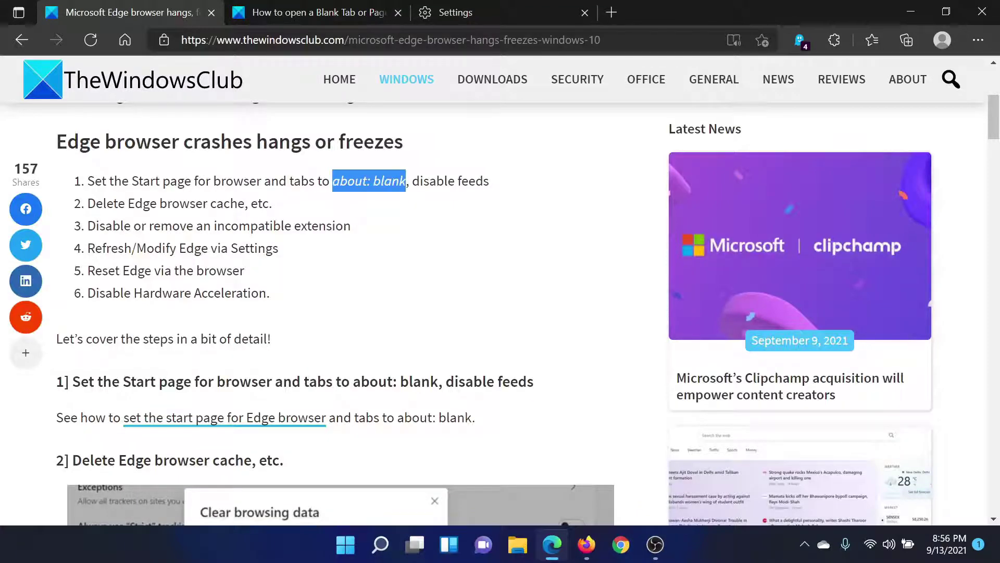
Open Clear browsing data from the History panel, review its checkboxes, then return to the article.
left_click(326, 13)
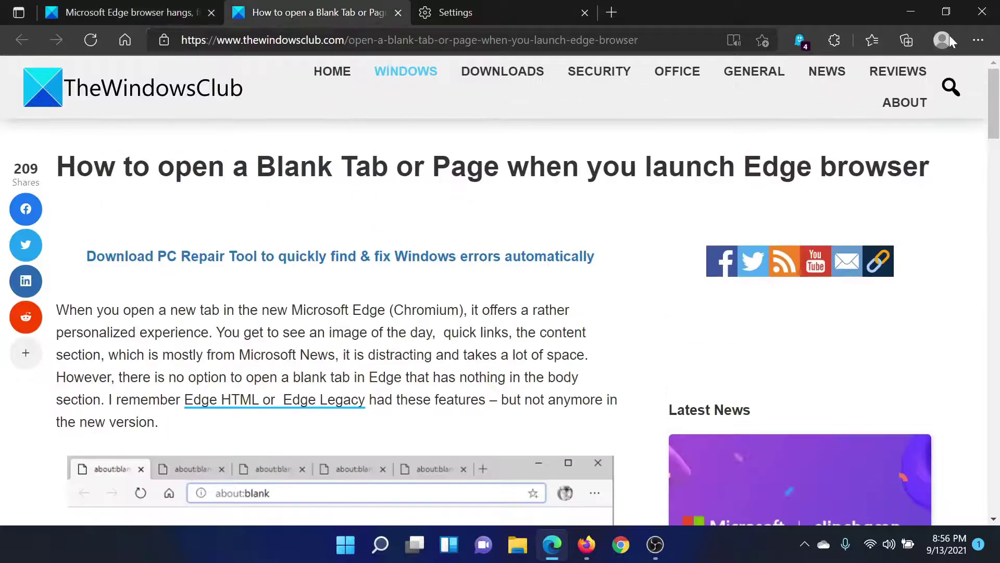
left_click(978, 40)
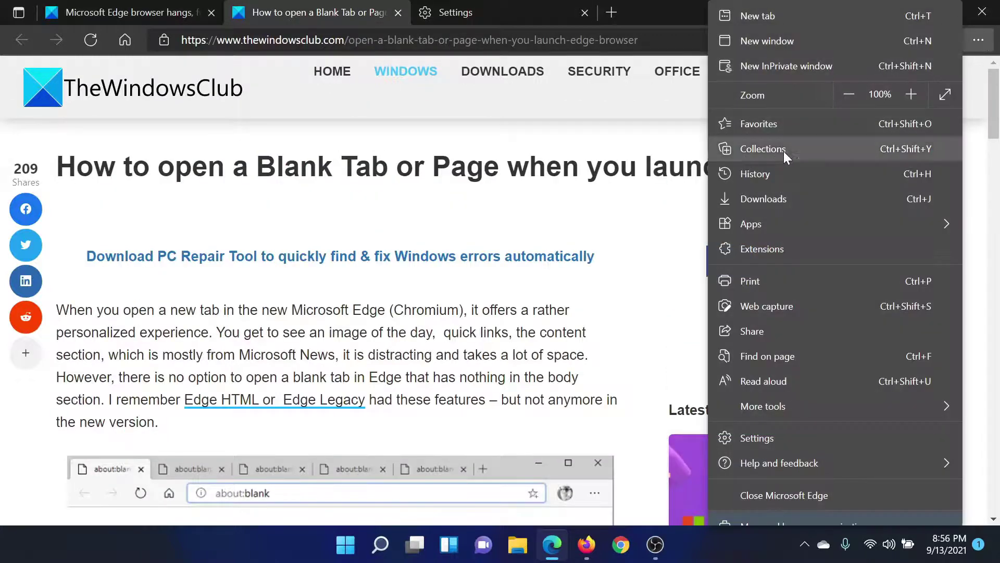
left_click(770, 173)
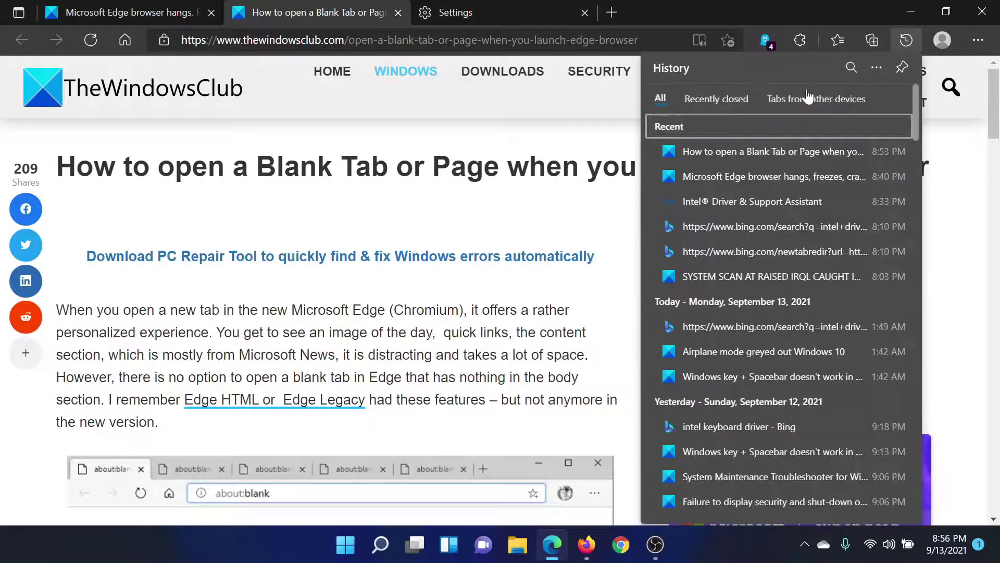
left_click(877, 68)
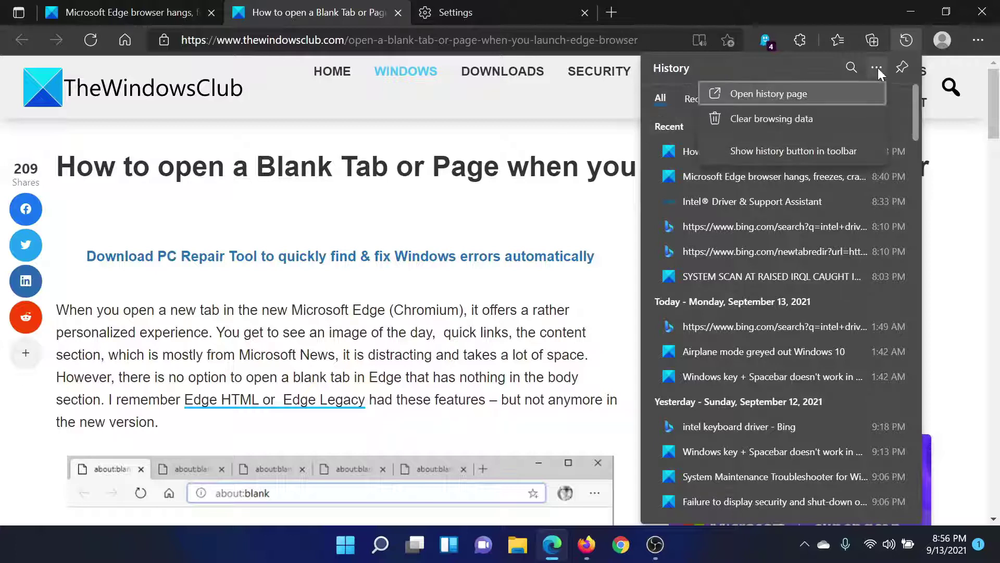
left_click(779, 119)
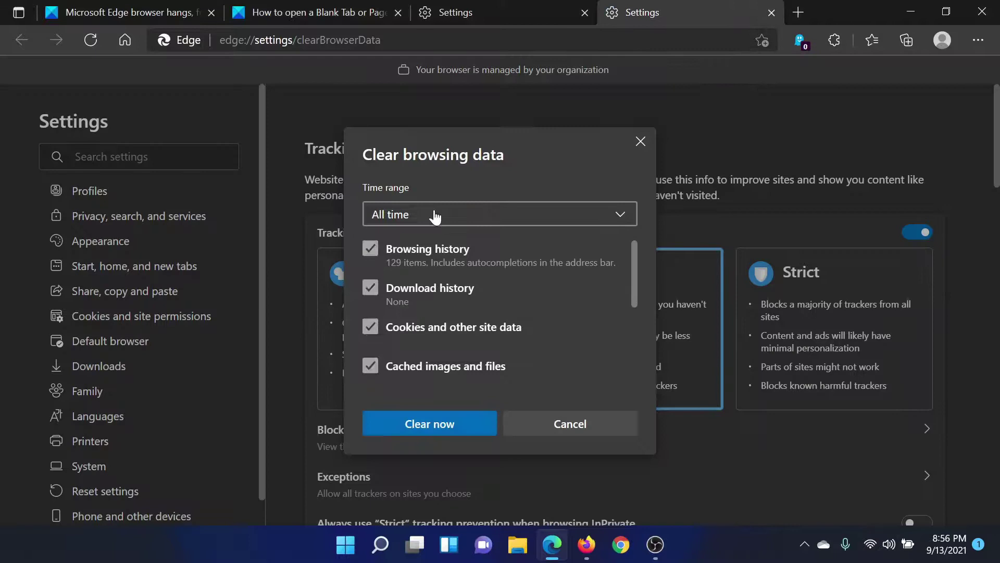
scroll(438, 295, "down", 3)
scroll(437, 294, "down", 1)
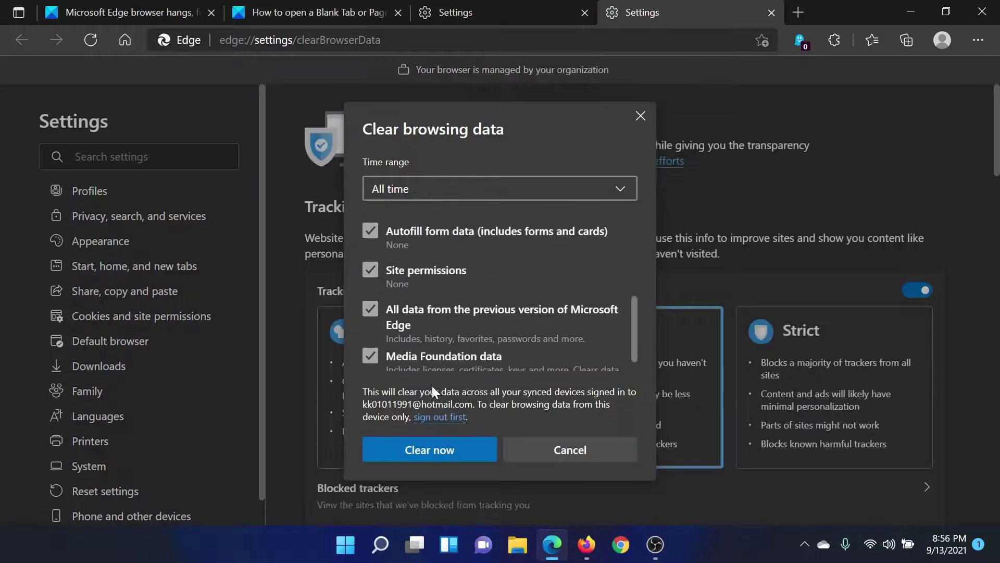
left_click(94, 7)
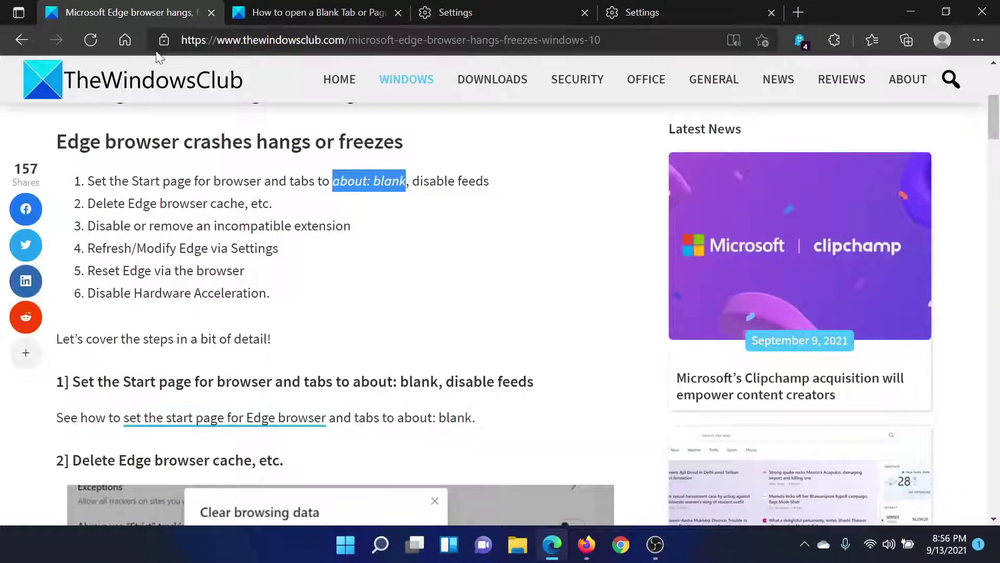
Open the Extensions page, which lists AdBlock and Ghostery, in a new tab.
left_click_drag(87, 226, 355, 233)
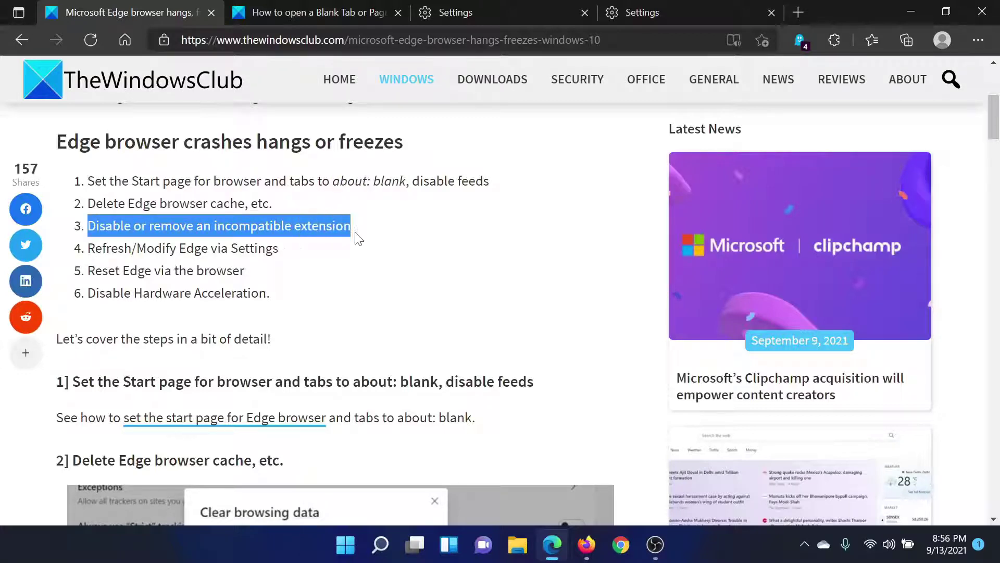
left_click(553, 11)
left_click(978, 40)
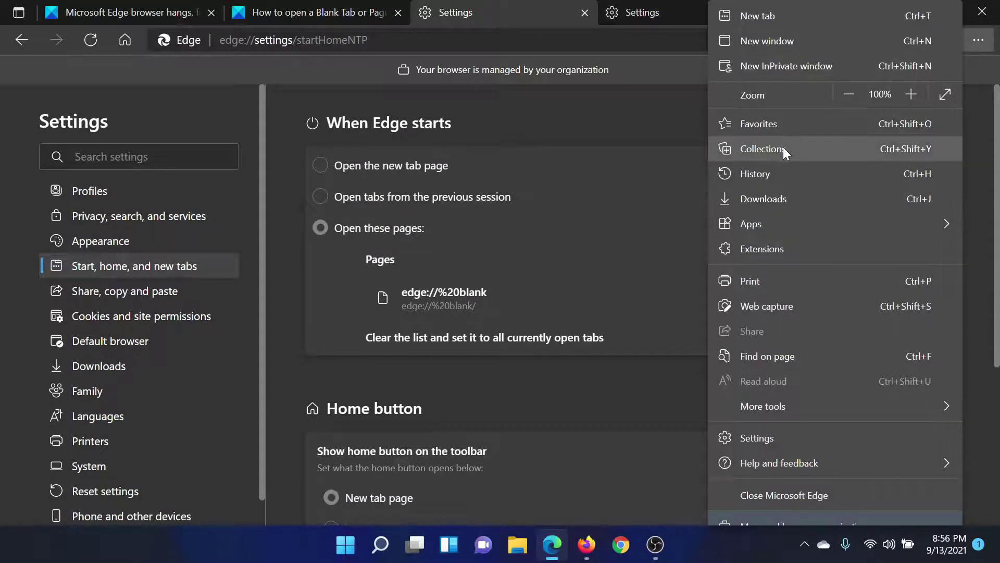
left_click(767, 254)
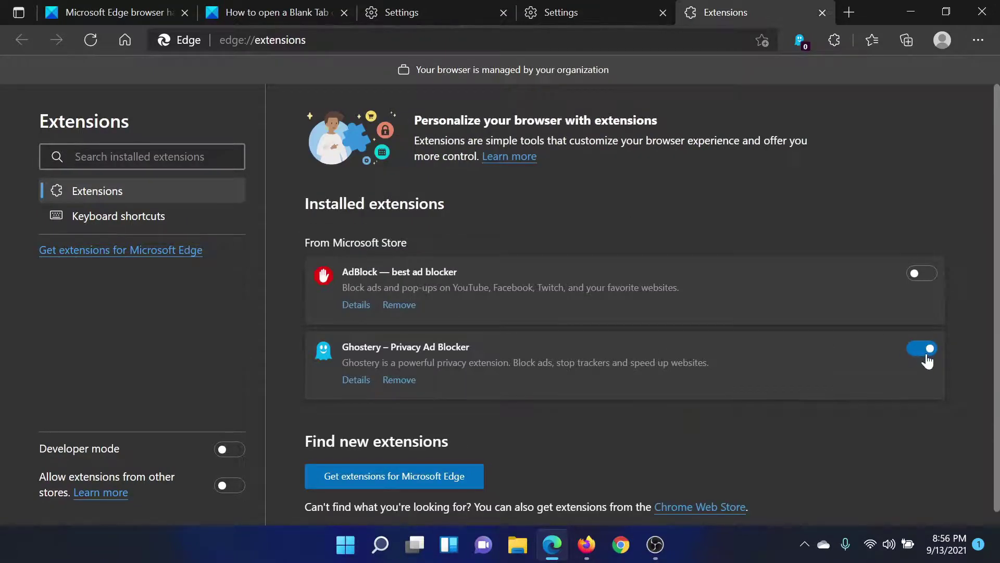
Back in the article, scroll down to the 'Refresh/Modify Edge via Settings' section.
left_click(88, 7)
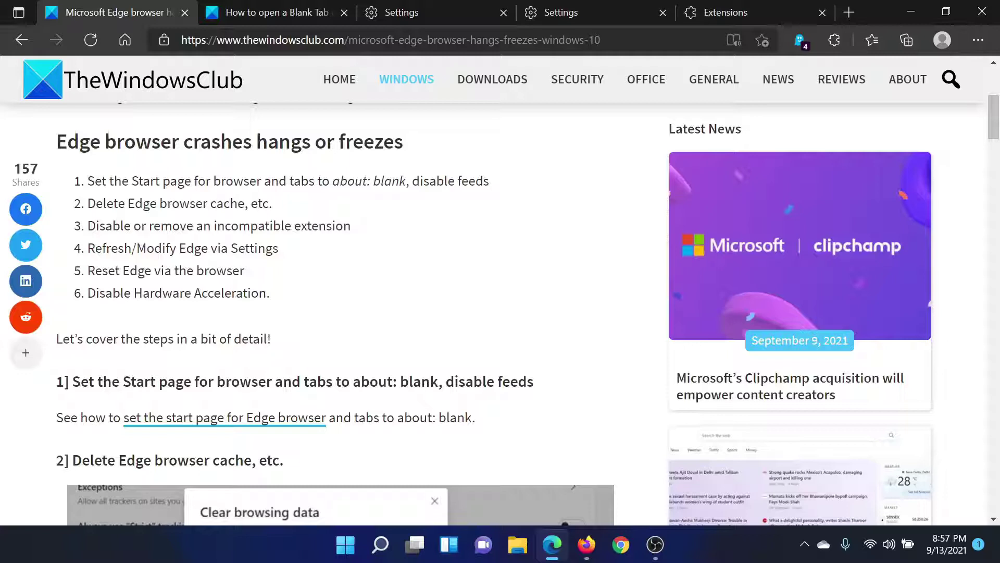
left_click_drag(87, 248, 278, 250)
scroll(251, 264, "down", 20)
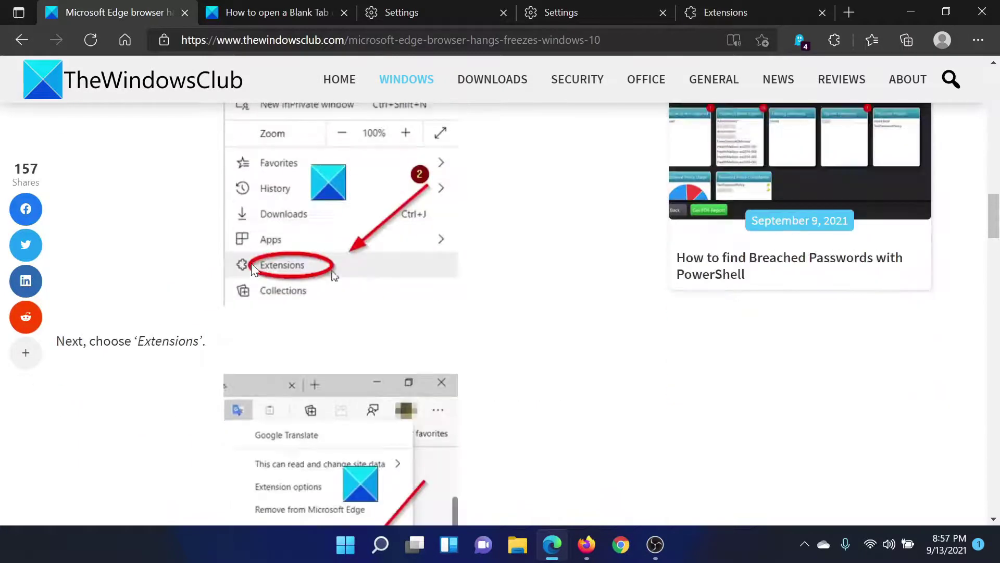
scroll(252, 264, "down", 8)
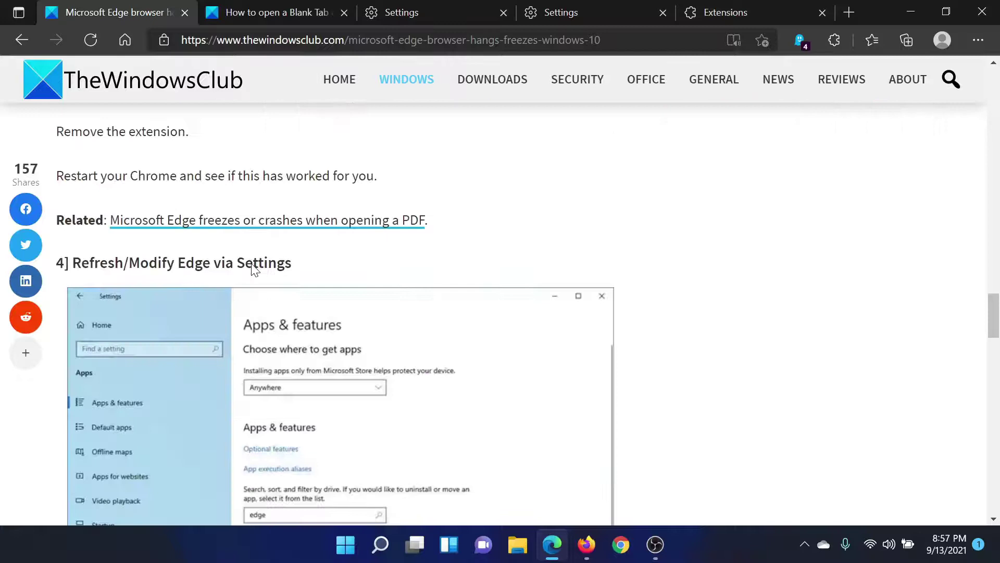
scroll(254, 268, "down", 5)
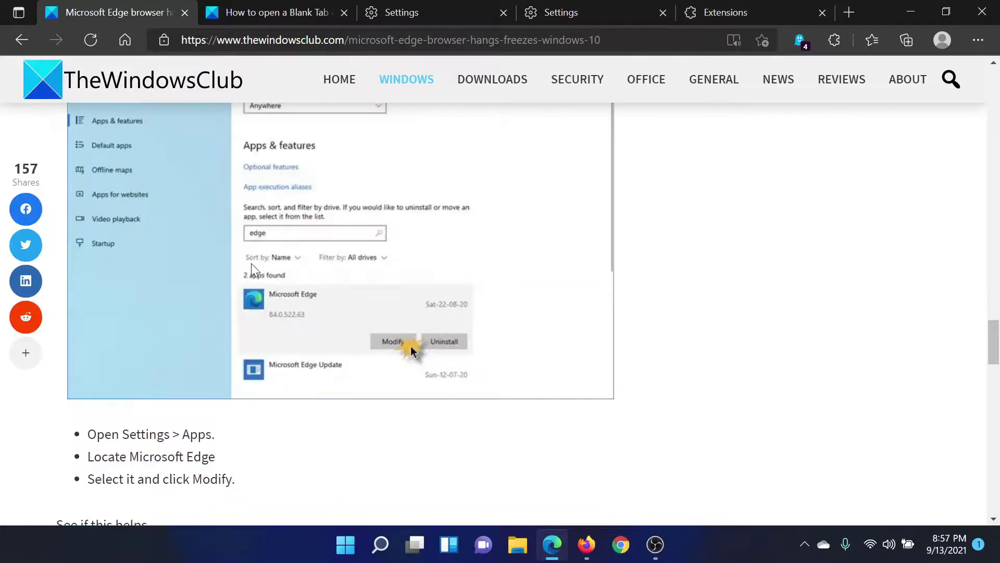
Open Windows Settings at Apps > Apps & features.
right_click(345, 547)
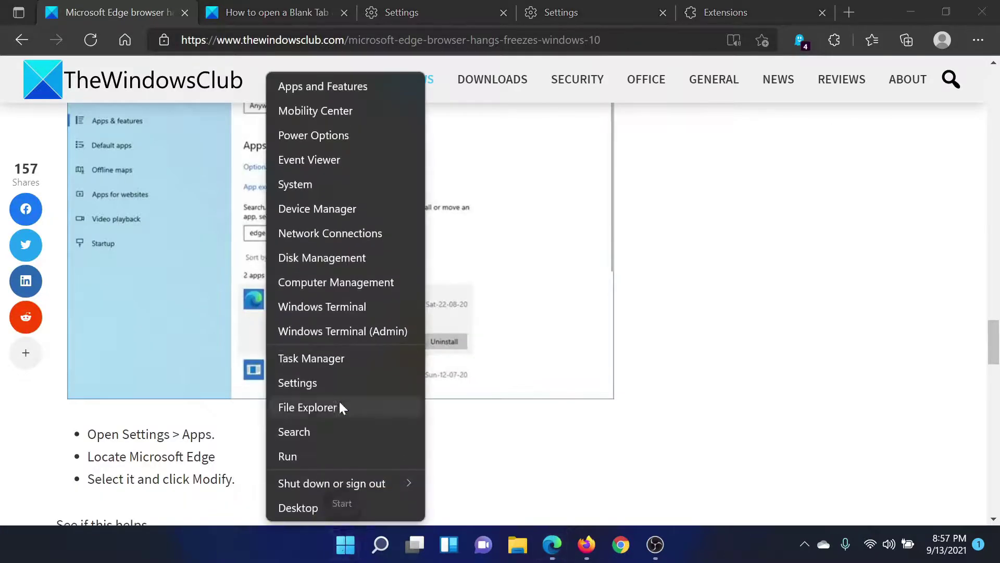
left_click(338, 386)
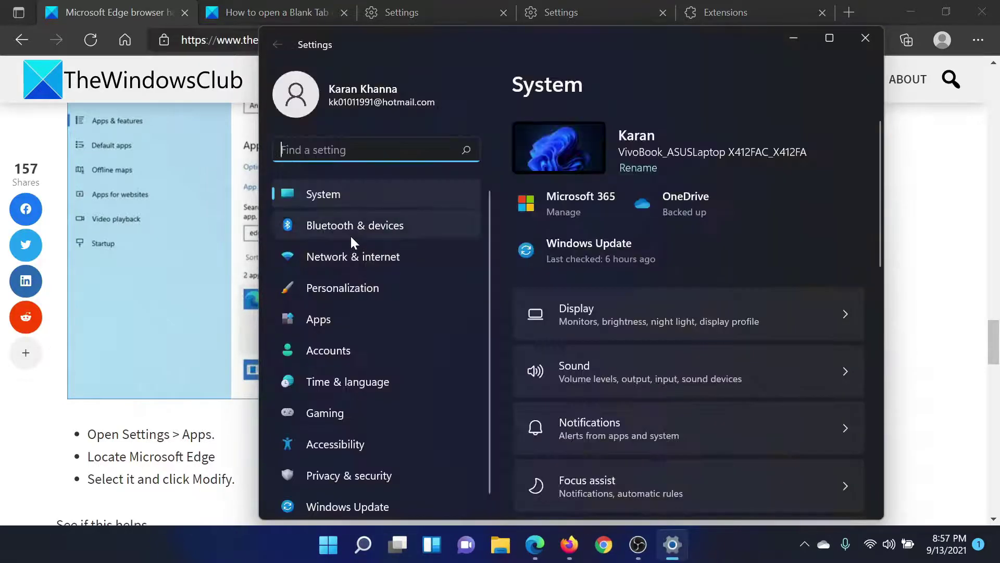
left_click(326, 320)
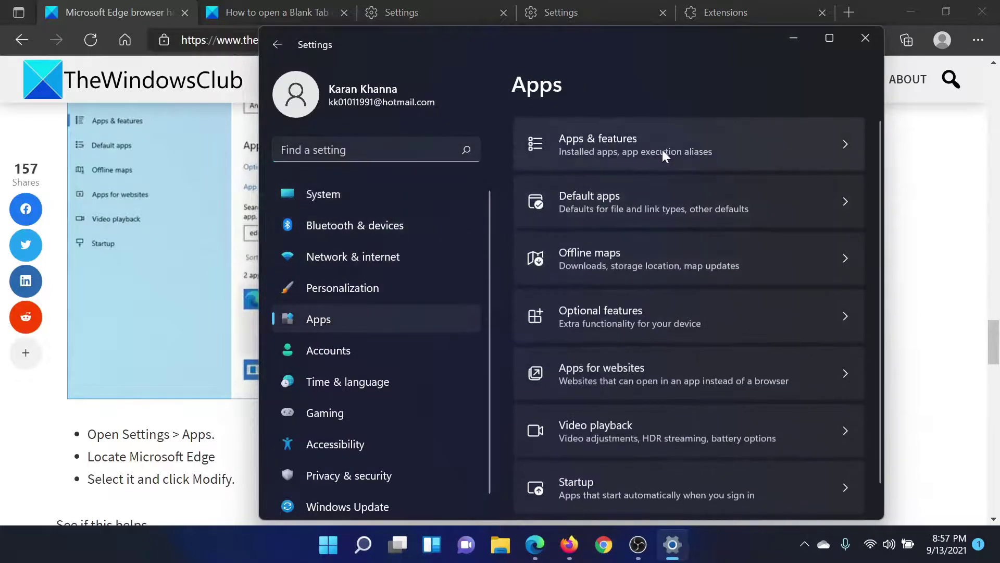
left_click(664, 151)
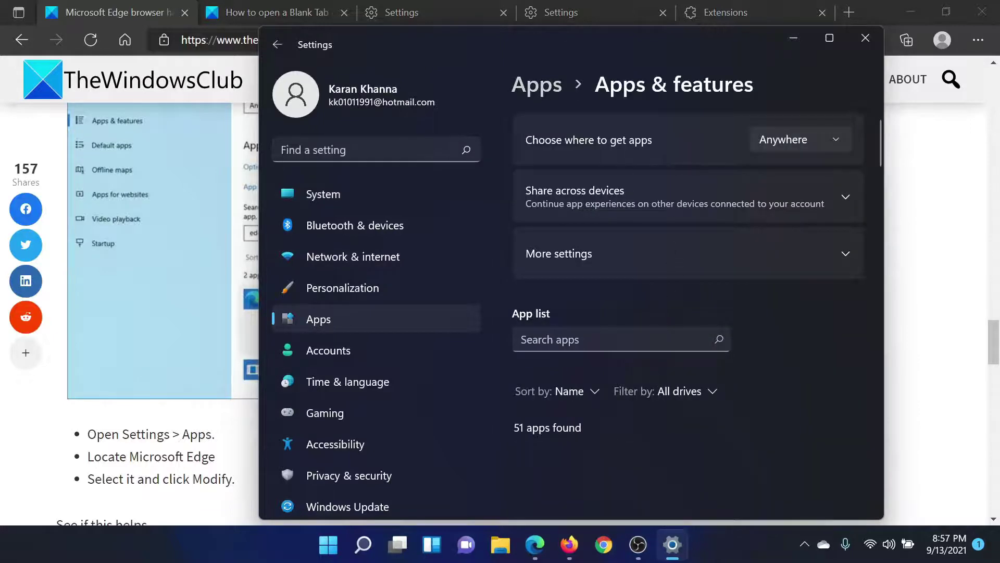
Find Microsoft Edge in the app list and choose Modify to bring up the Repair prompt.
scroll(710, 308, "down", 10)
scroll(712, 309, "down", 7)
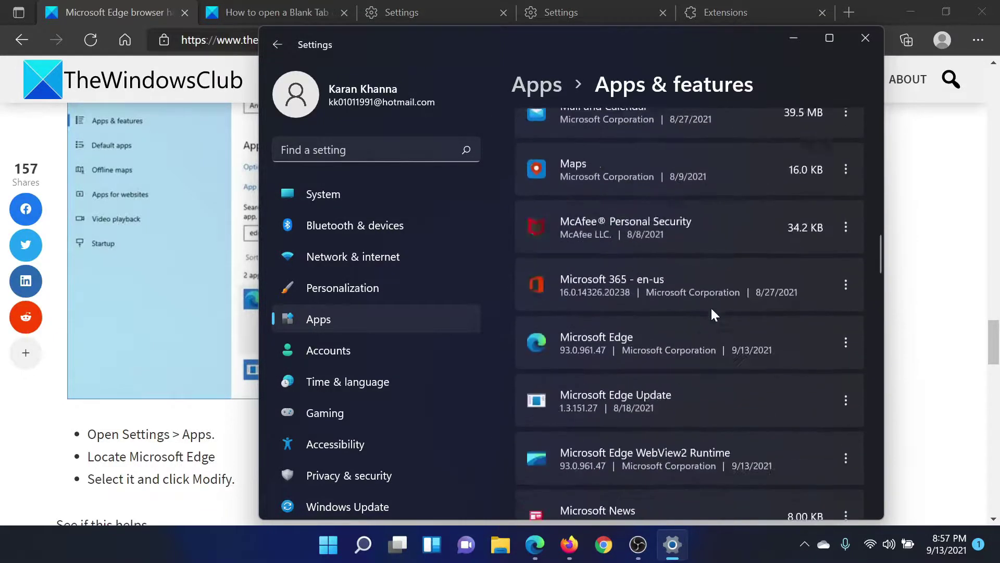
scroll(712, 310, "up", 2)
scroll(774, 373, "down", 2)
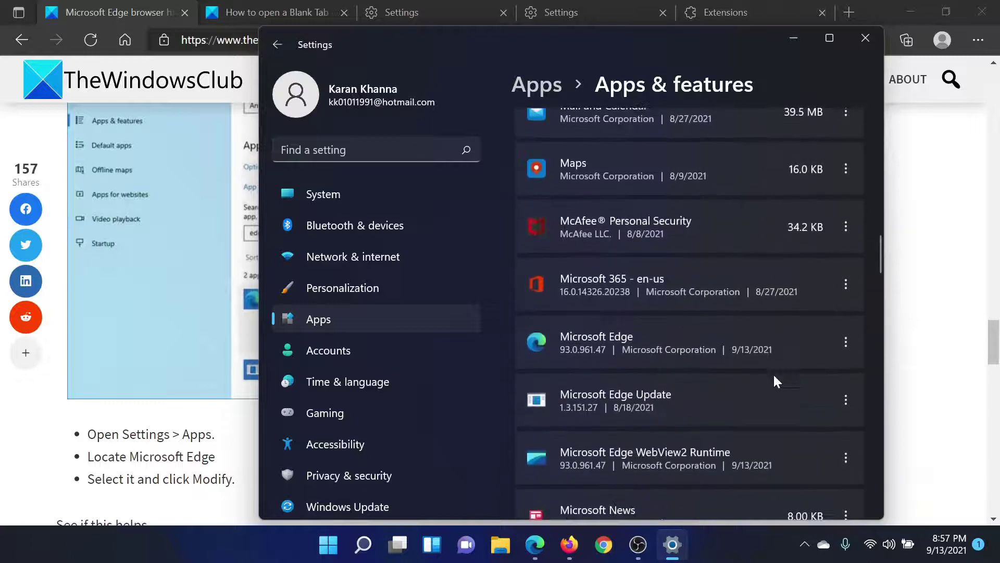
left_click(848, 344)
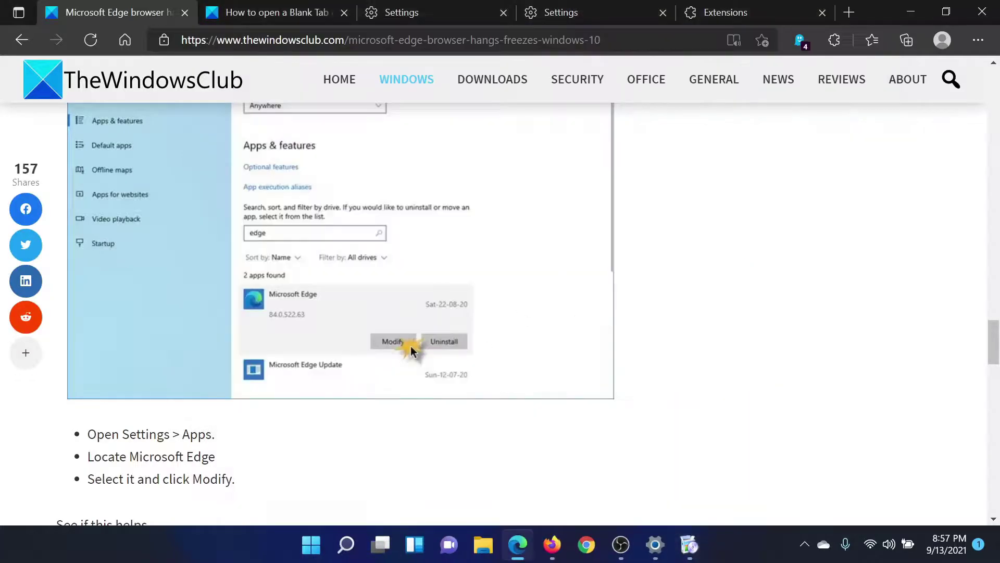
scroll(264, 429, "down", 5)
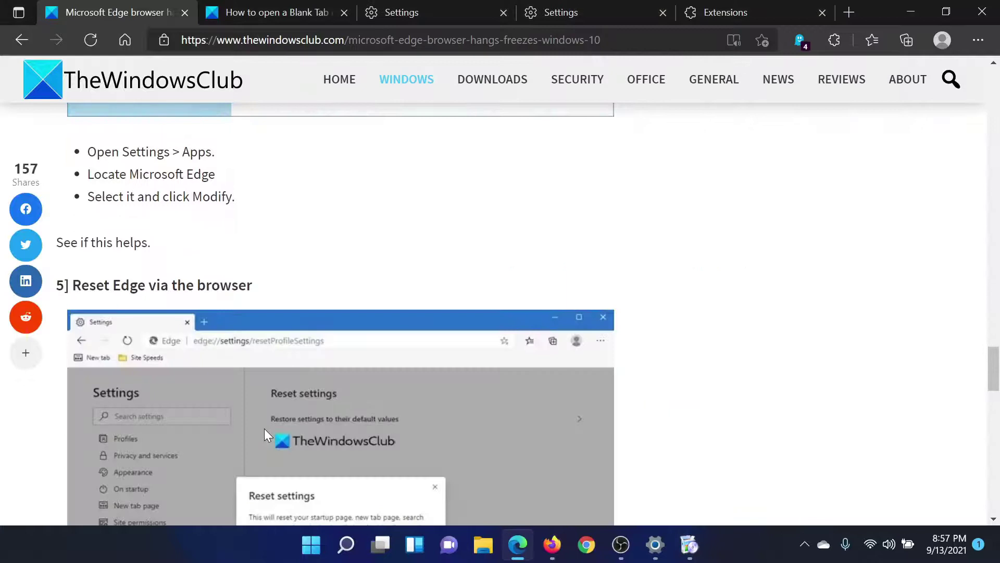
In Edge Settings > Reset settings, bring up 'Restore settings to their default values', then return to the article.
left_click_drag(72, 285, 252, 286)
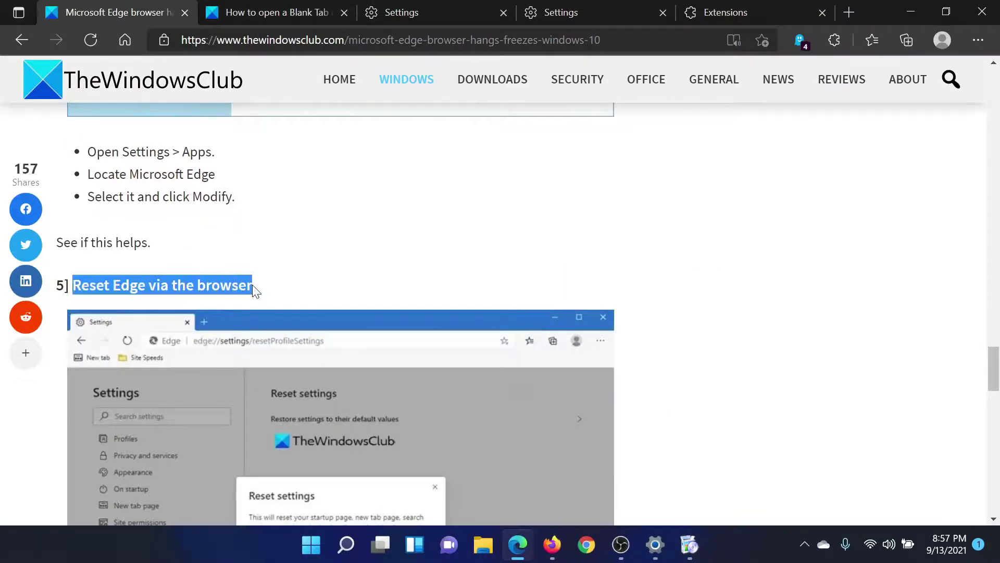
left_click(255, 288)
left_click(411, 12)
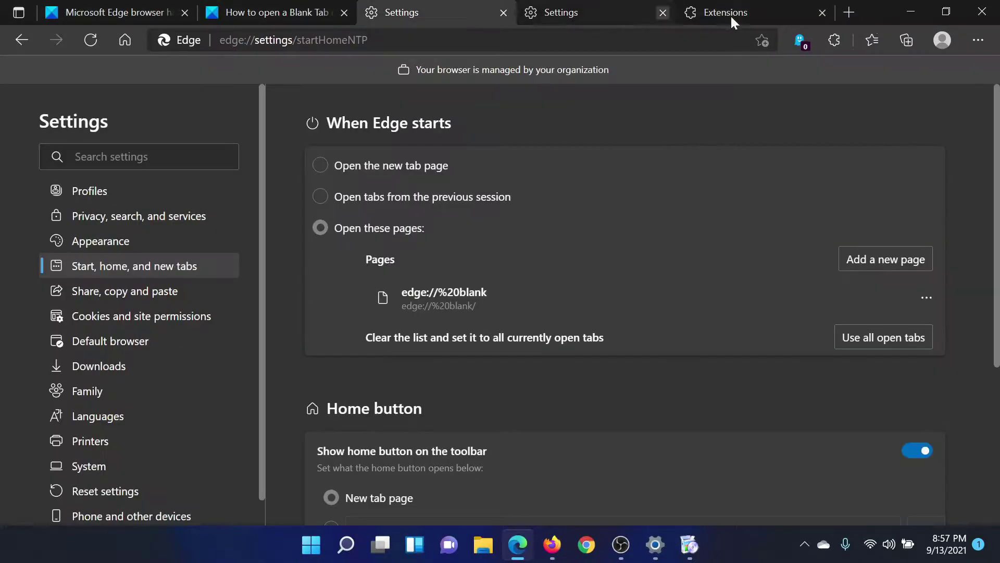
left_click(303, 7)
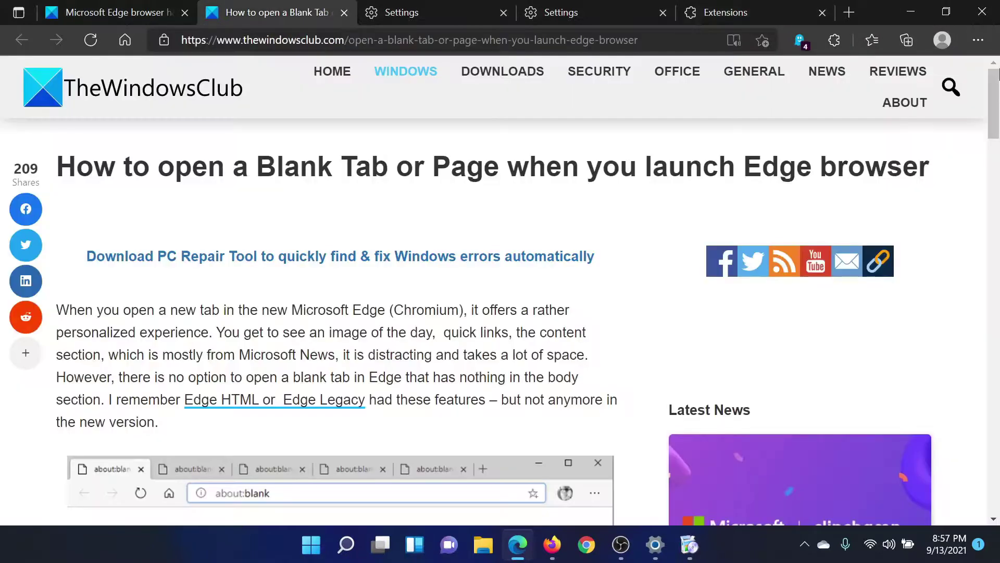
left_click(978, 40)
left_click(751, 432)
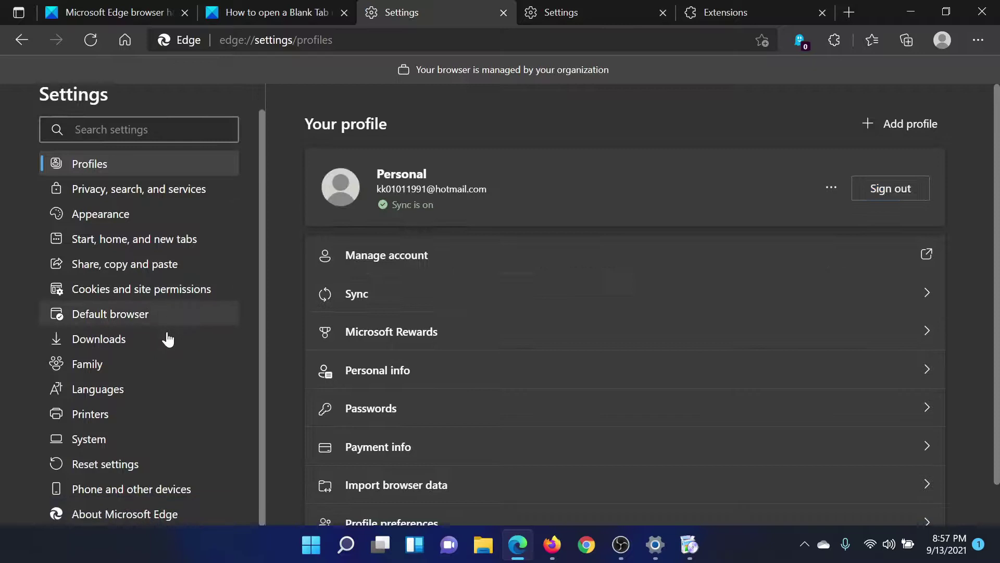
left_click(120, 466)
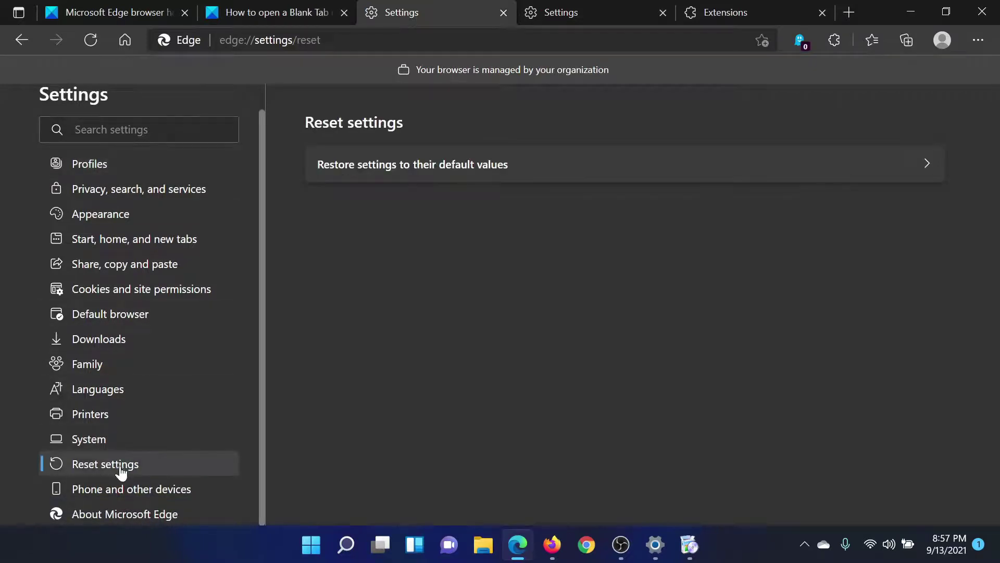
left_click(434, 166)
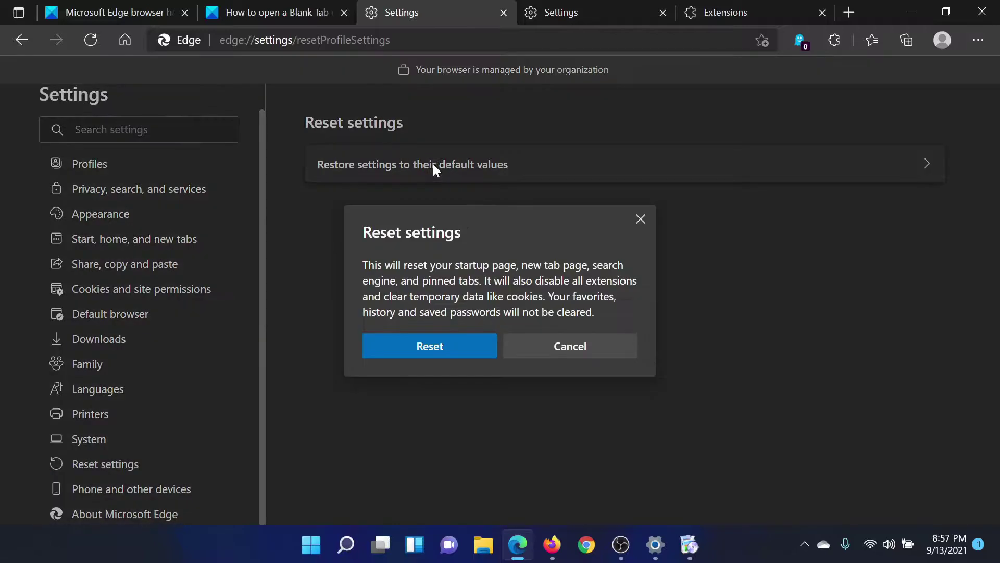
left_click(127, 11)
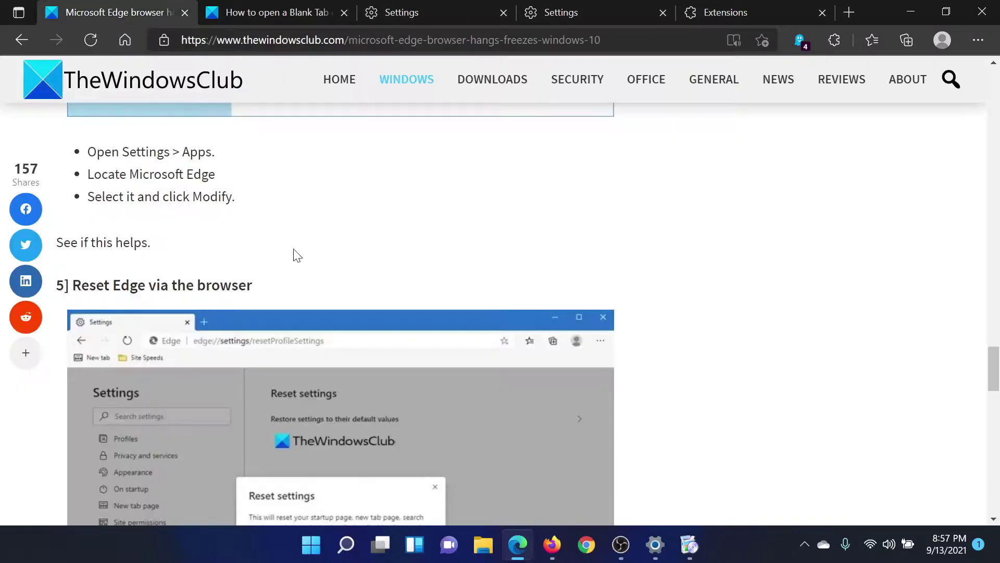
Turn off 'Use hardware acceleration when available' in Edge's System settings.
scroll(294, 253, "down", 10)
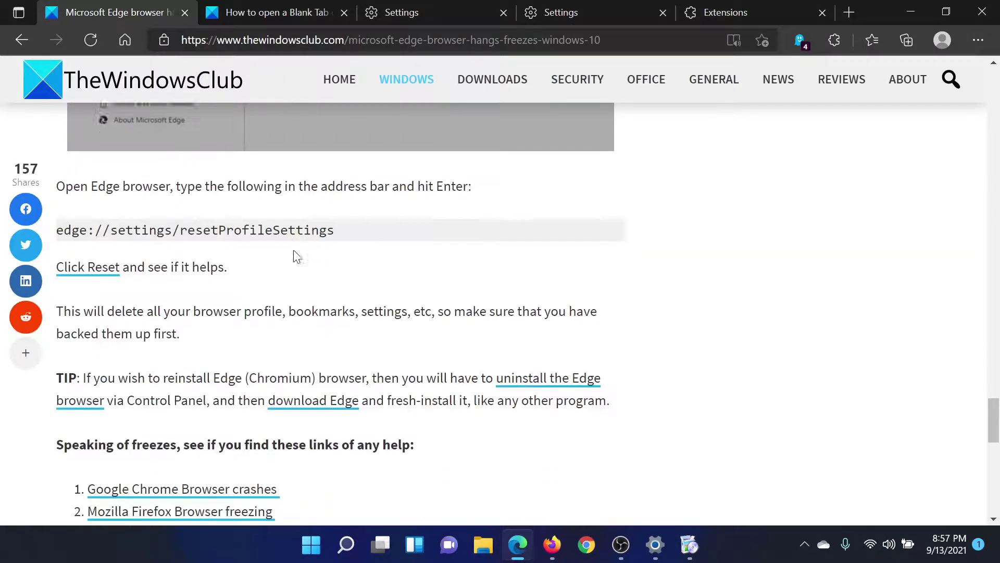
scroll(296, 255, "up", 4)
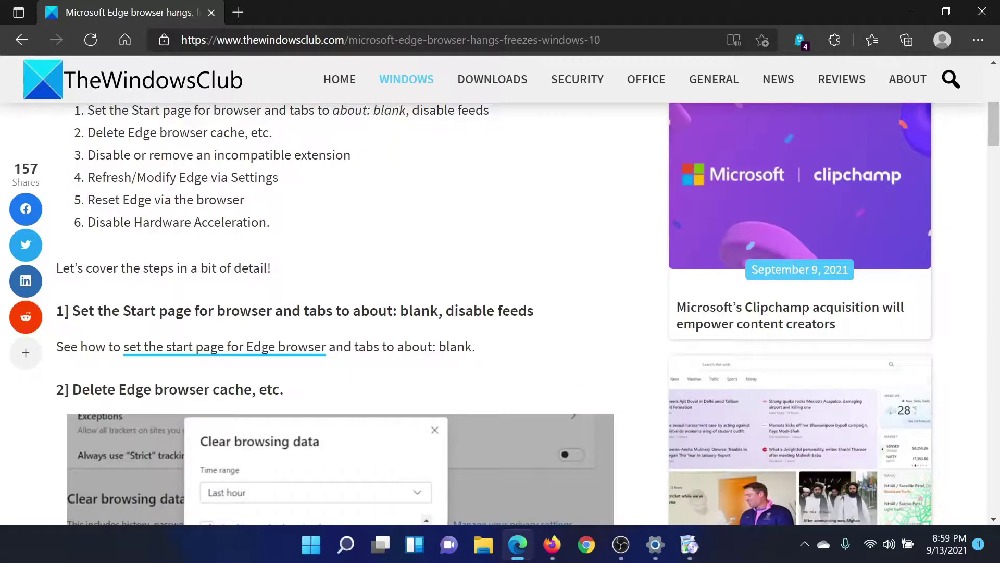
left_click(979, 41)
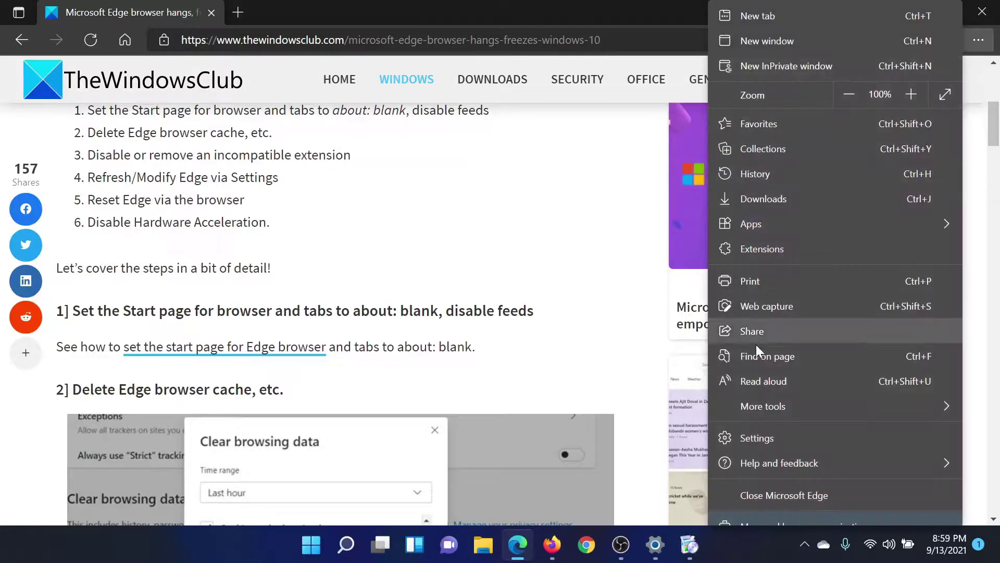
left_click(772, 435)
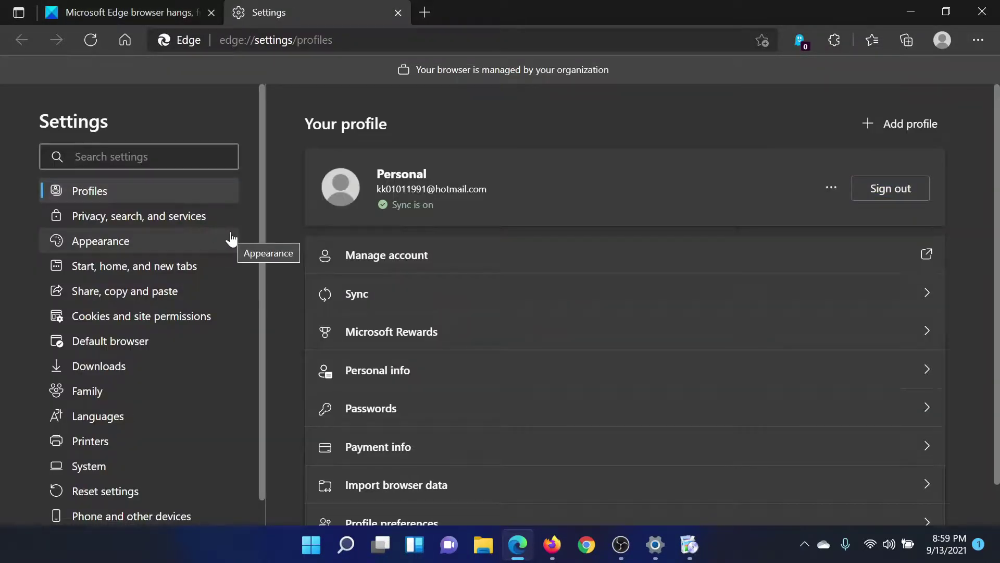
left_click(102, 468)
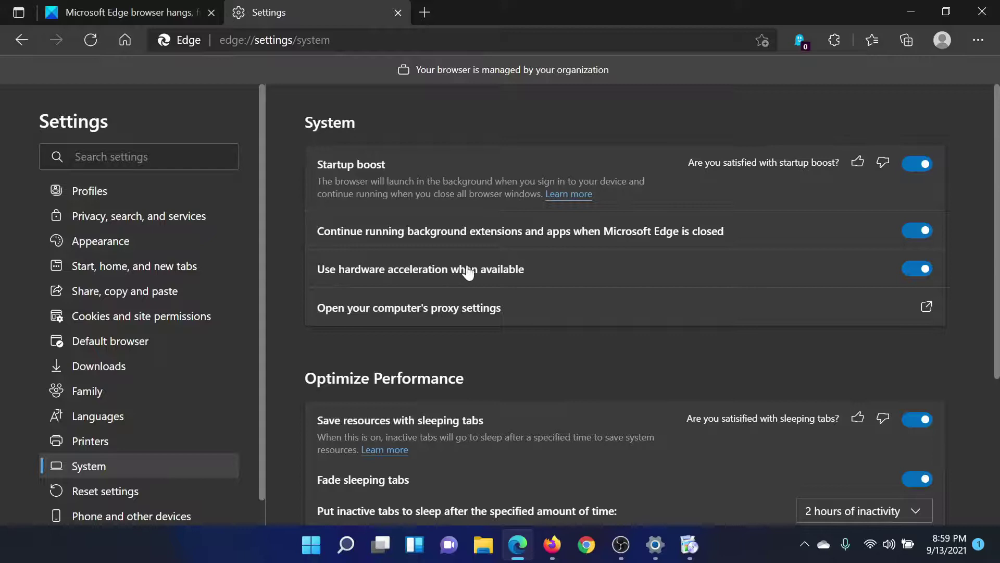
left_click(921, 271)
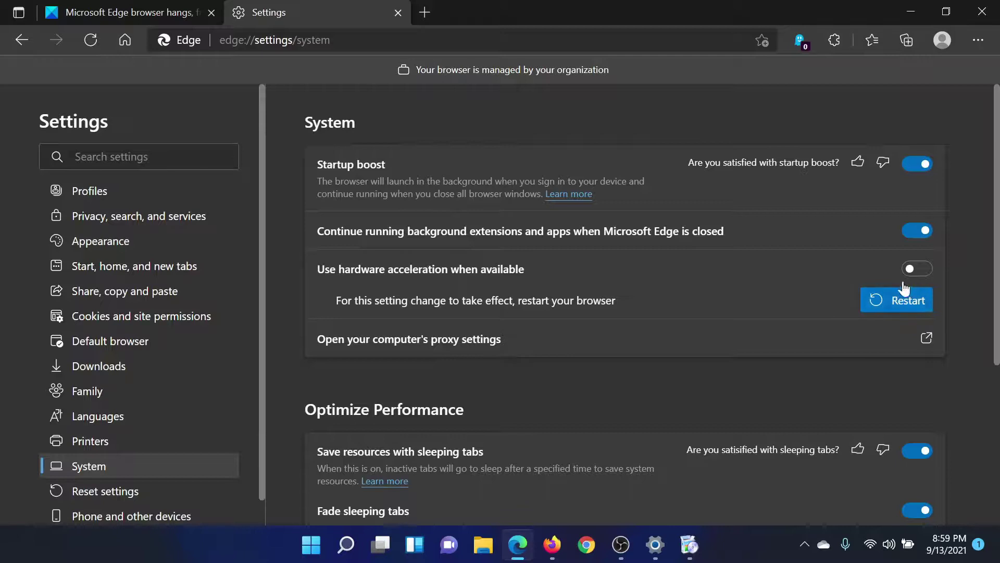
Return to the freeze article and scroll up to its title heading.
left_click(127, 7)
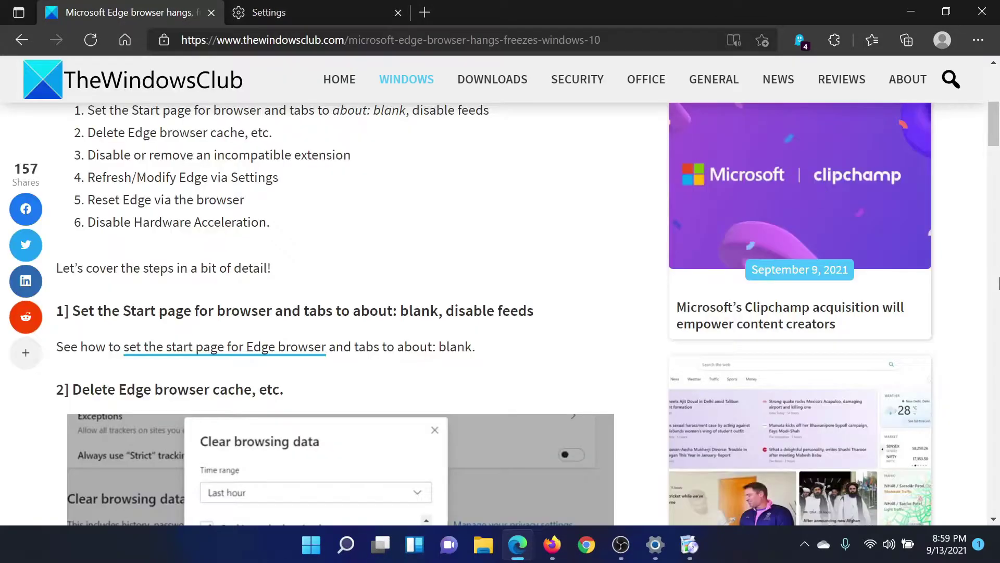
left_click_drag(994, 125, 996, 65)
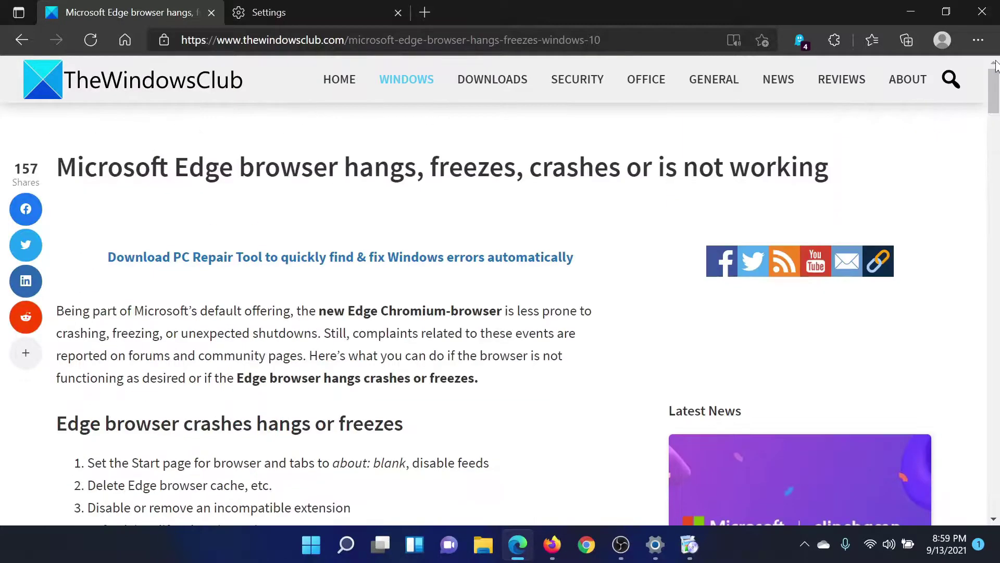